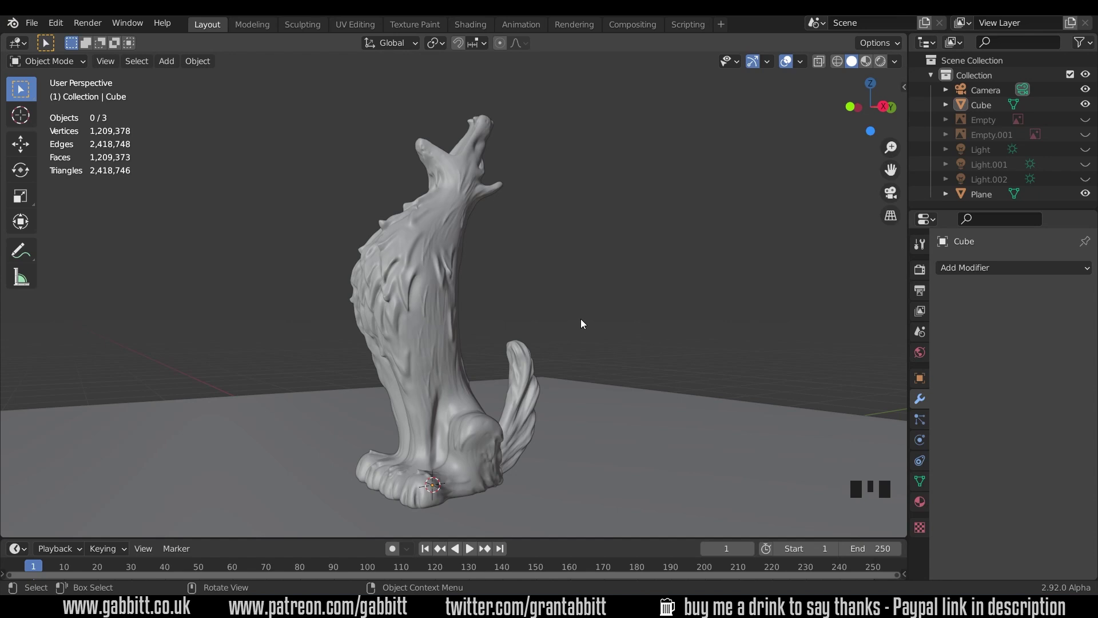
Step: Orbit around the wolf sculpt and check the viewport overlay options
middle_drag(581, 321, 428, 351)
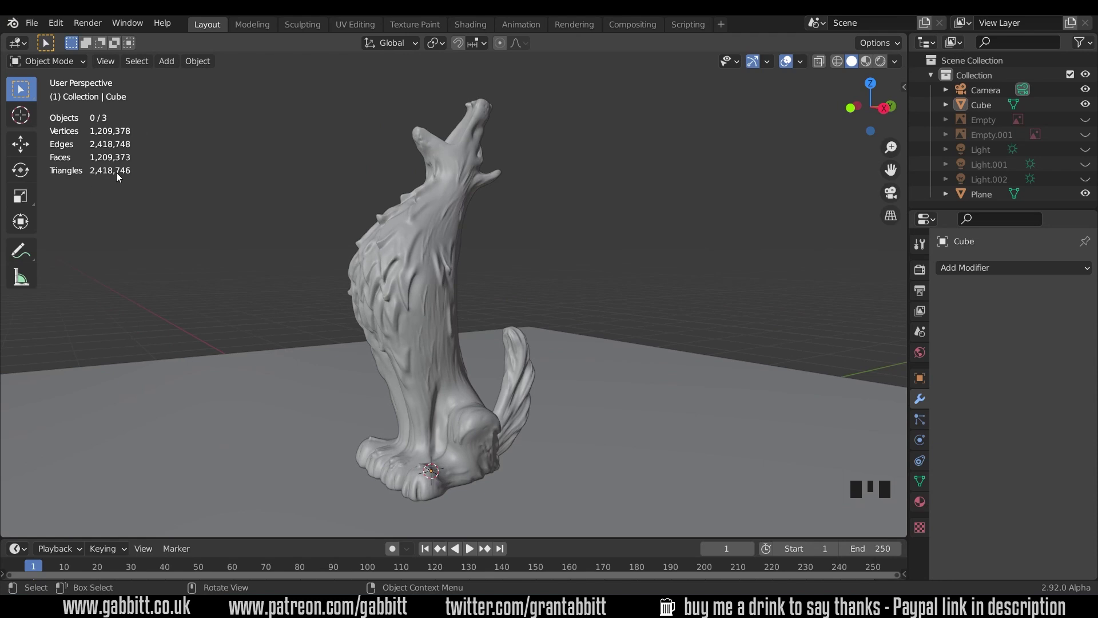
click(801, 63)
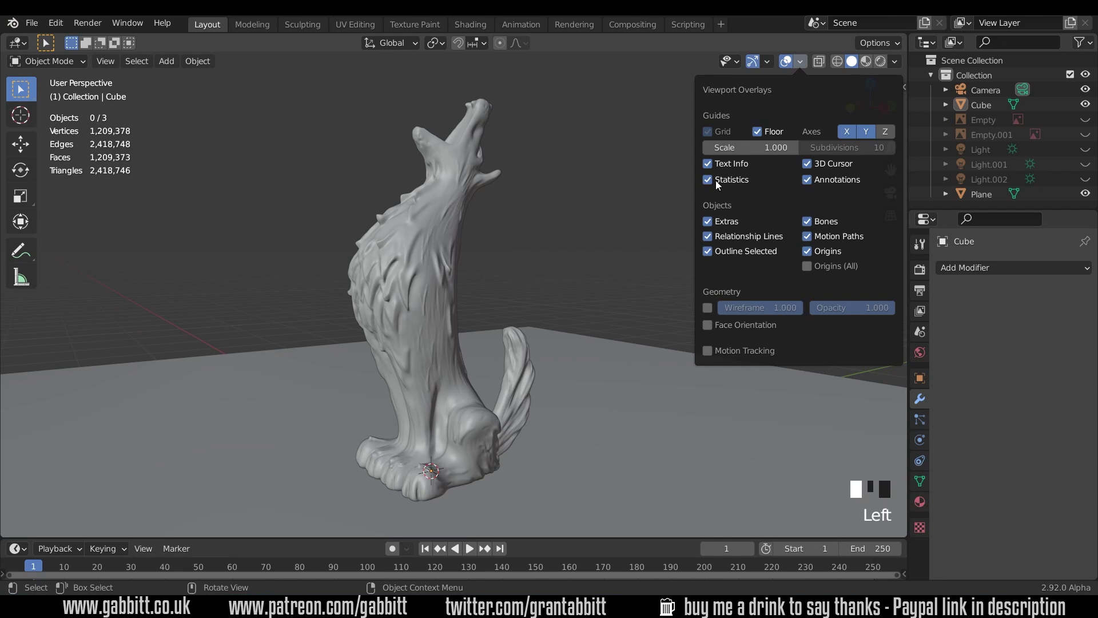
click(87, 188)
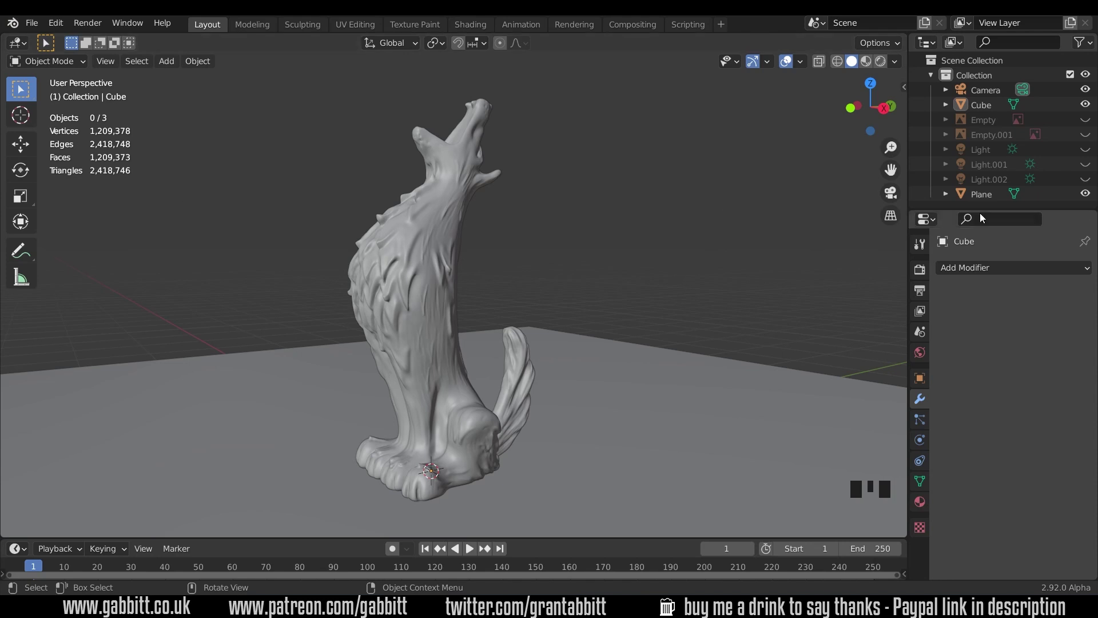
Step: Add a Decimate modifier to the wolf with a ratio of 0.1
click(449, 266)
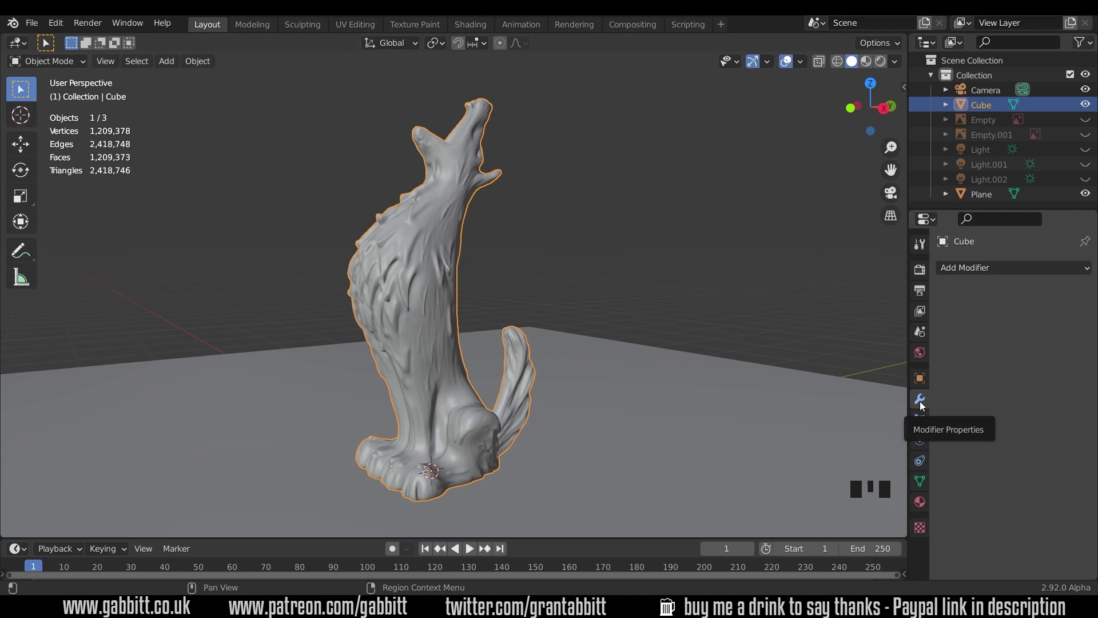
click(989, 268)
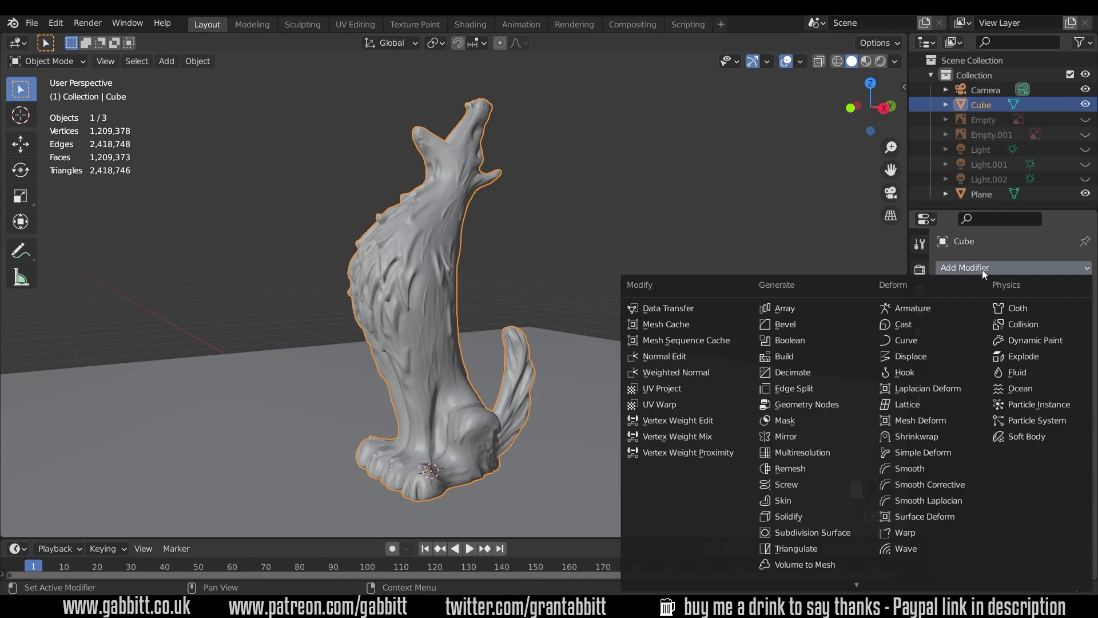
click(808, 376)
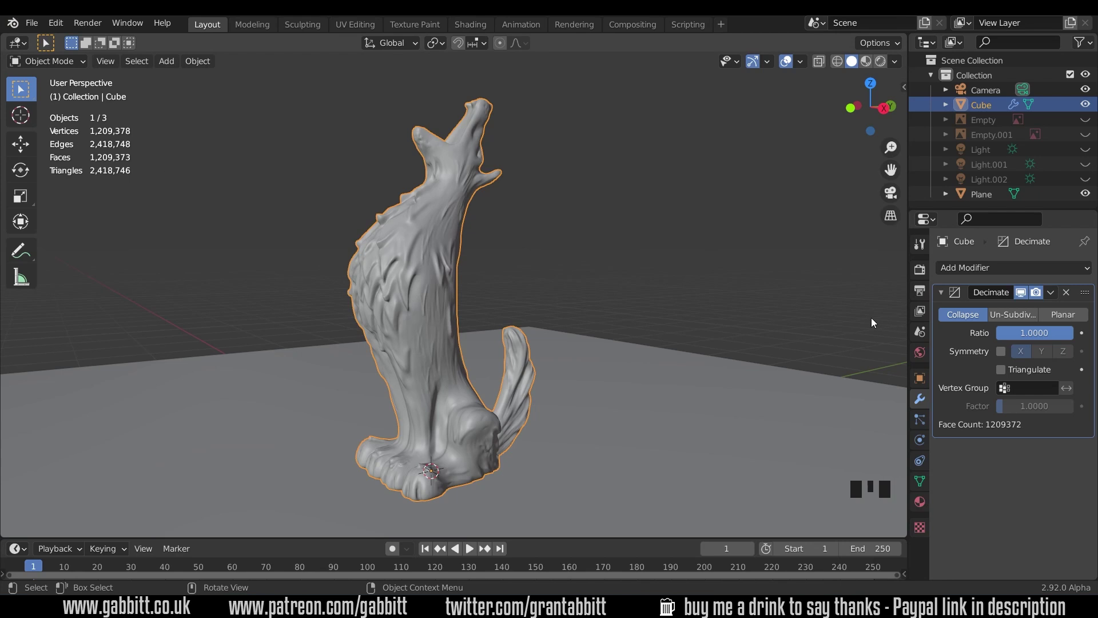
click(1028, 335)
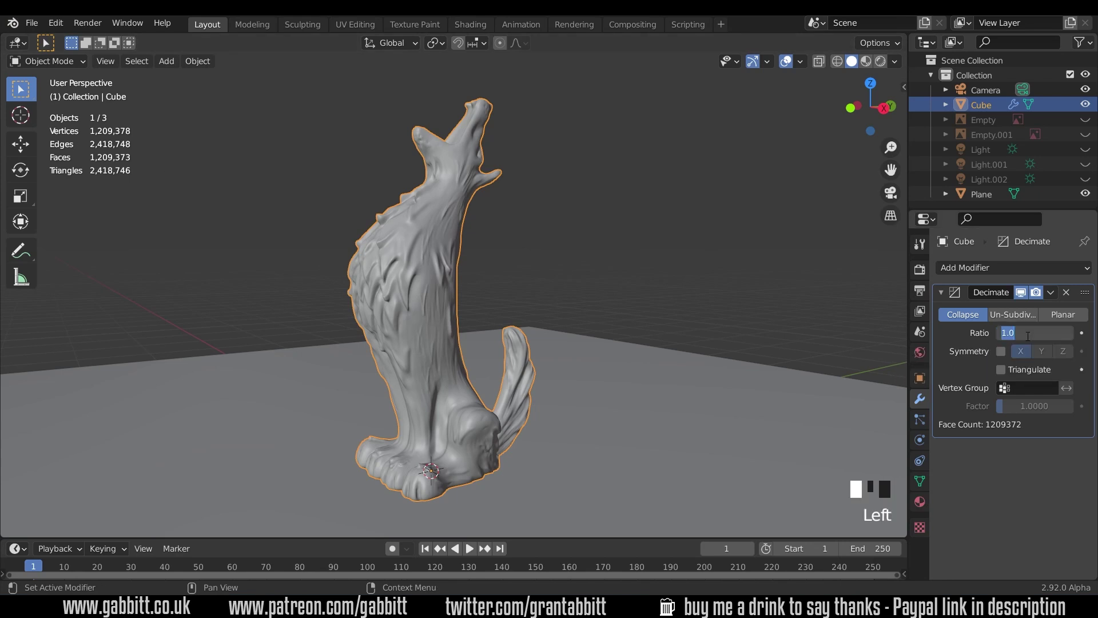
text(.1)
key(Return)
Step: Inspect the decimated wolf surface up close and apply the Decimate modifier
mouse_move(421, 375)
middle_down()
mouse_move(424, 346)
mouse_move(675, 338)
mouse_move(441, 345)
mouse_move(375, 324)
mouse_move(405, 326)
middle_up()
scroll(436, 342, up, 6)
scroll(299, 262, up, 1)
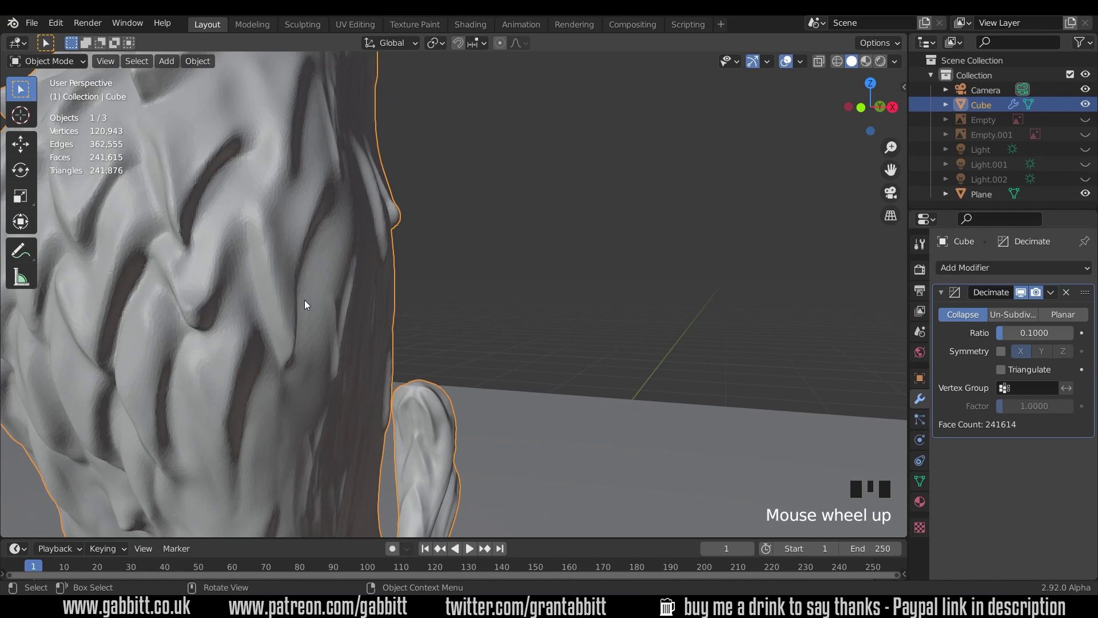
middle_drag(296, 311, 129, 173)
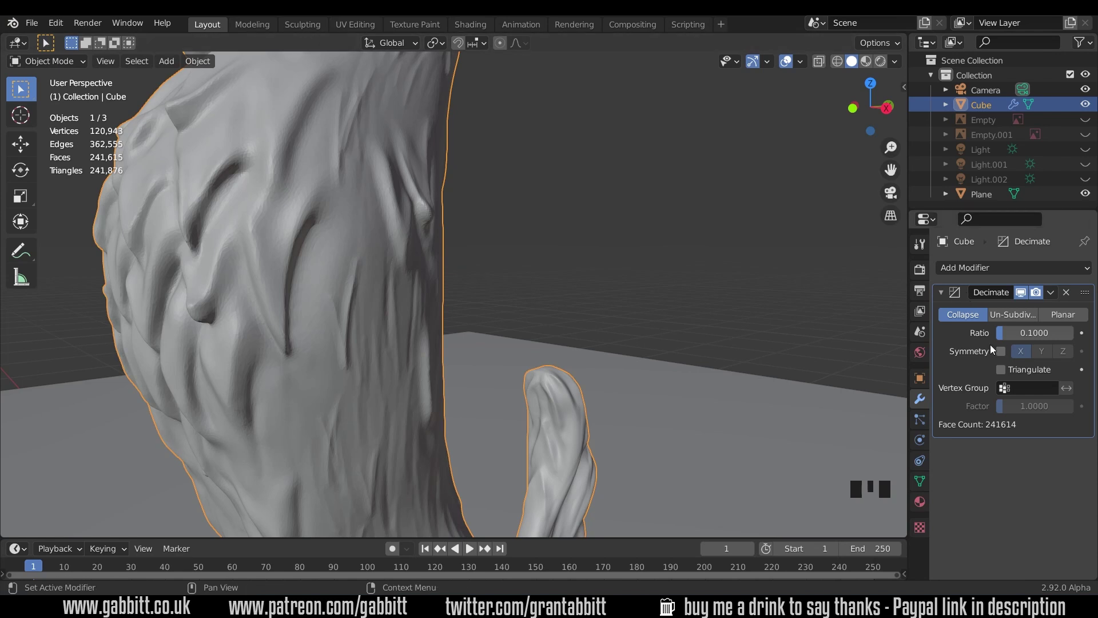
click(1053, 294)
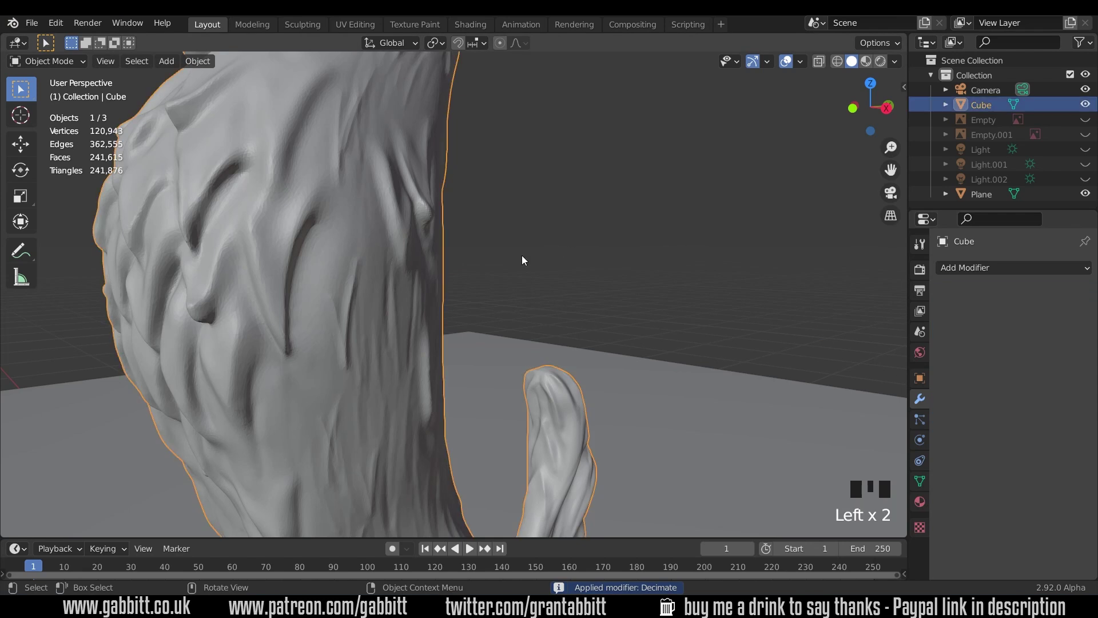
Step: Check the applied mesh density in Edit Mode, then return to Object Mode
key(Tab)
scroll(487, 282, down, 2)
middle_drag(486, 282, 707, 311)
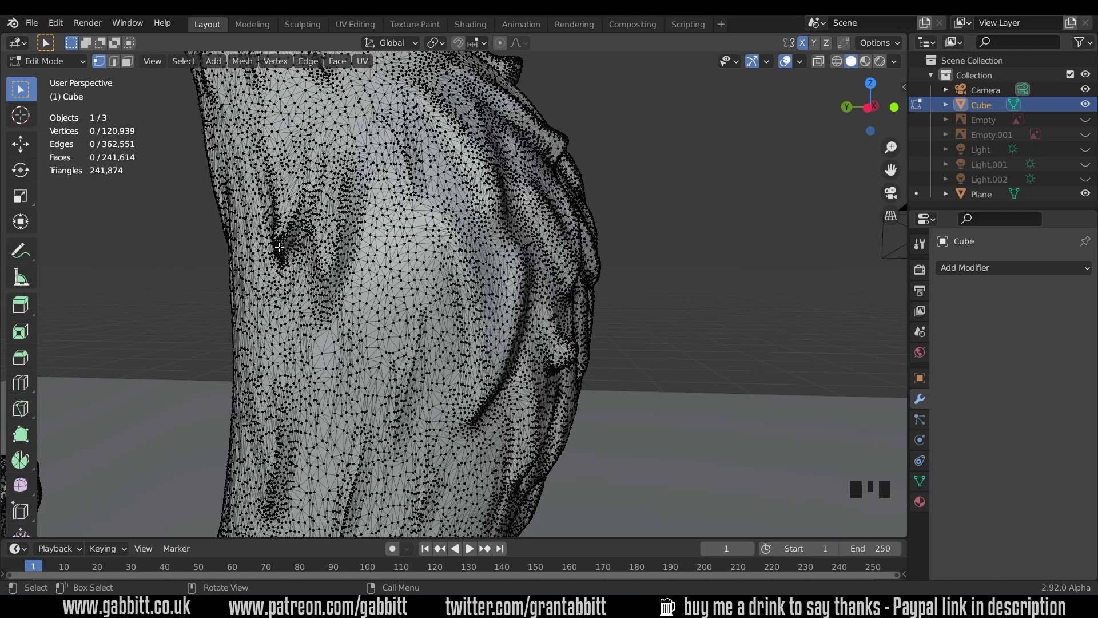
middle_drag(554, 277, 672, 294)
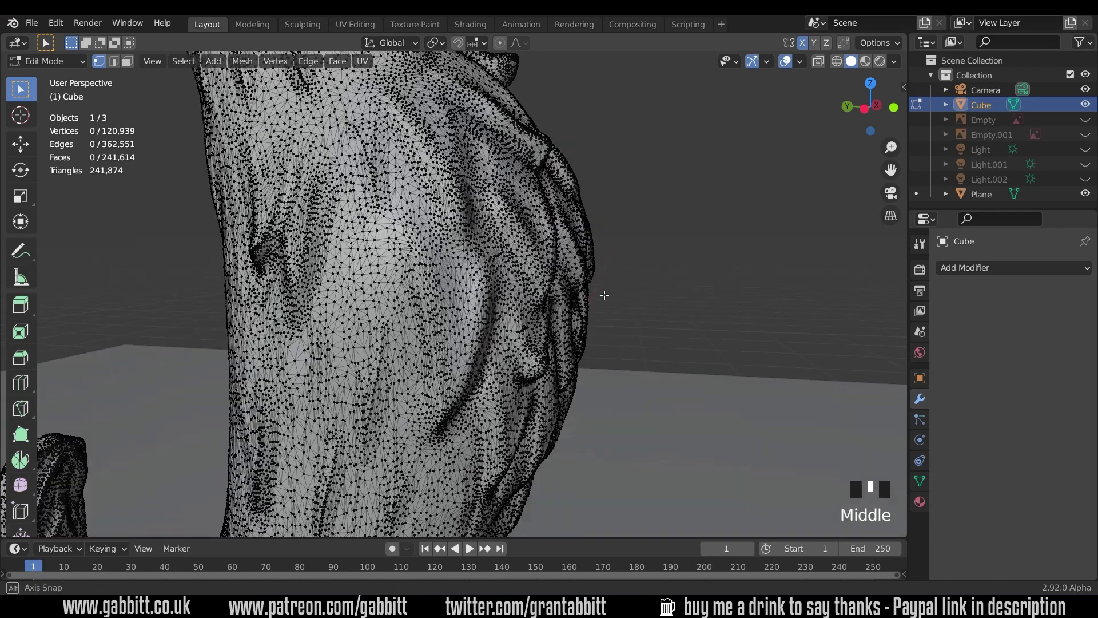
key(Tab)
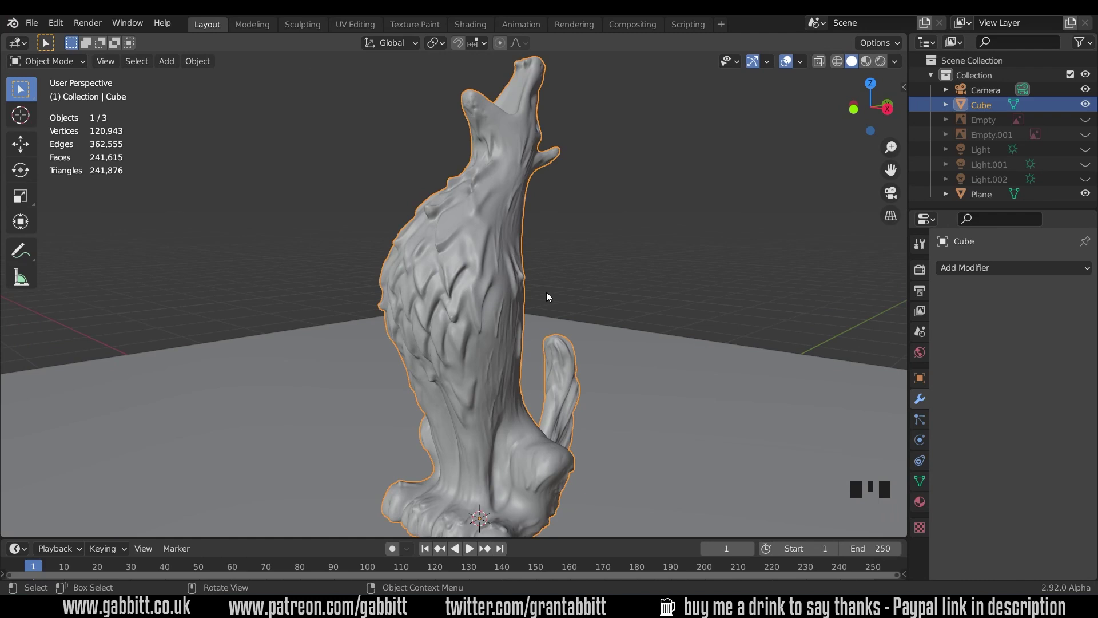
Step: Switch to front orthographic view and show the wolf's transform values in the Item panel
key(KP_1)
scroll(546, 293, down, 5)
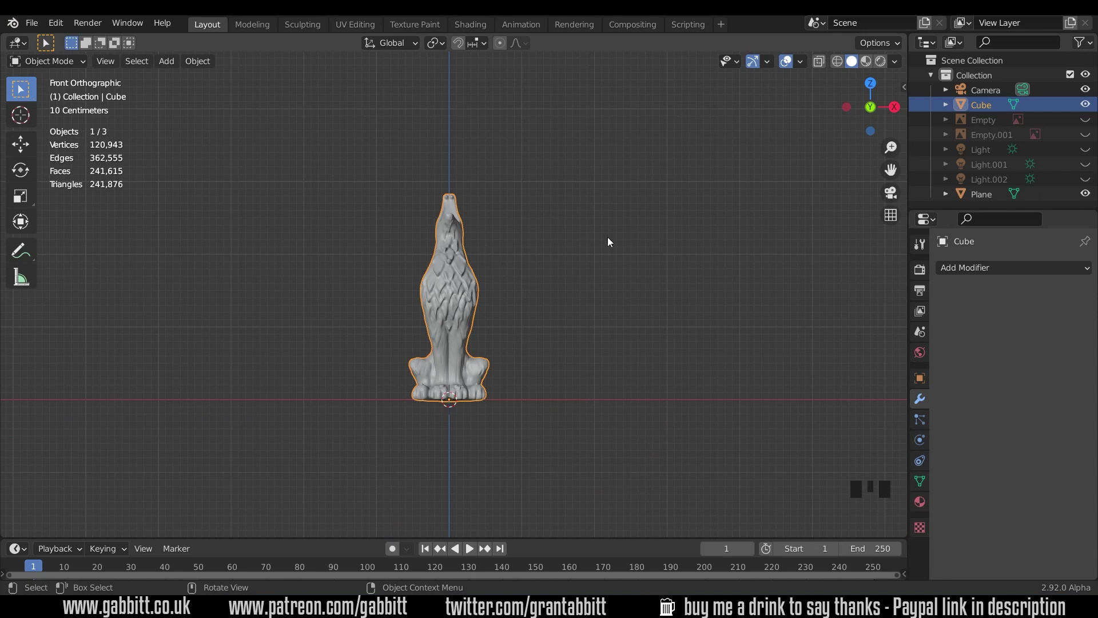
key(n)
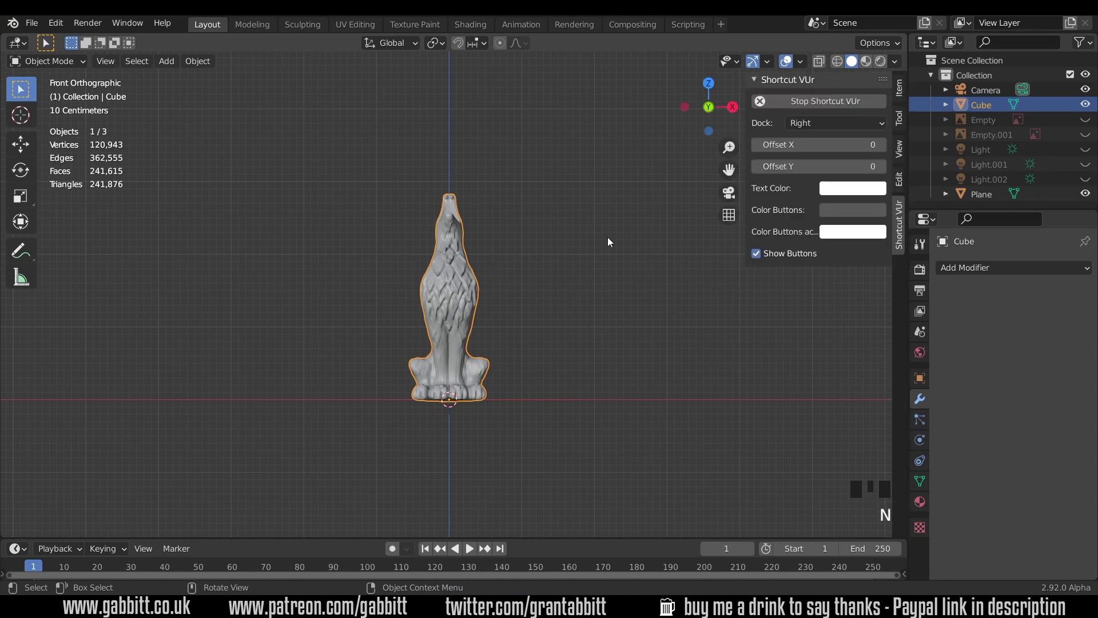
click(898, 95)
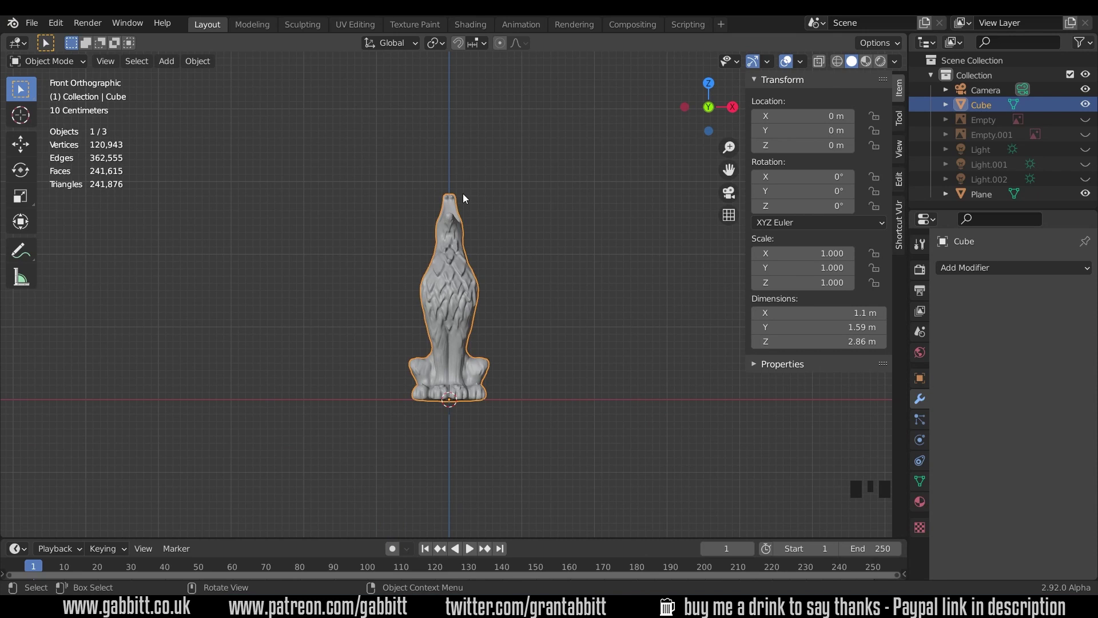
Step: Scale the wolf uniformly to 0.1 on X, Y and Z and frame it
click(812, 253)
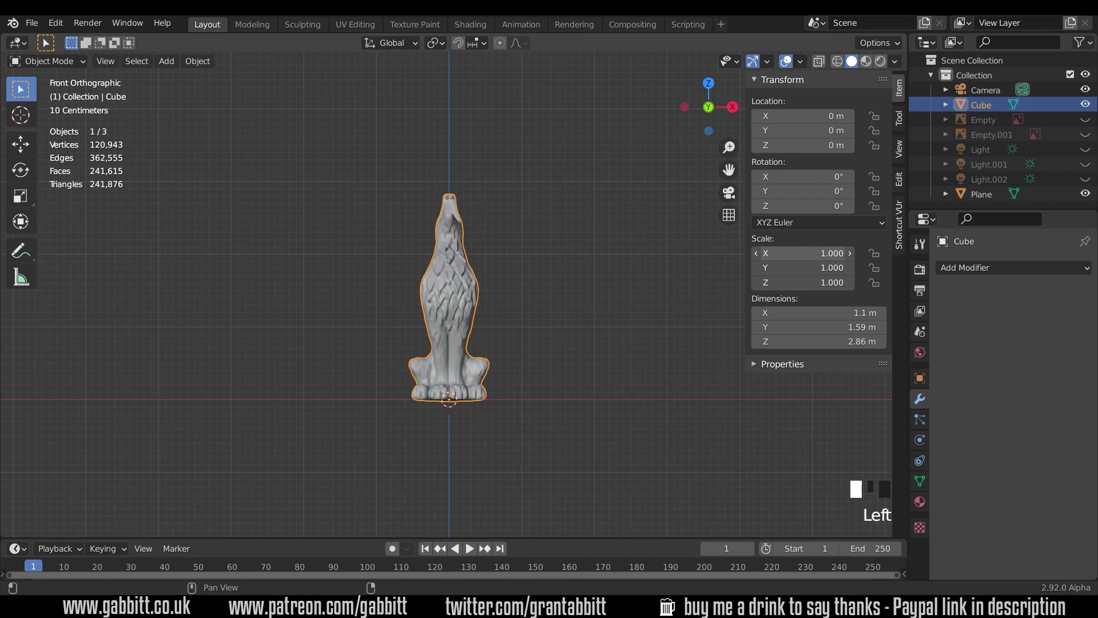
drag(813, 252, 812, 283)
text(0.1)
key(Return)
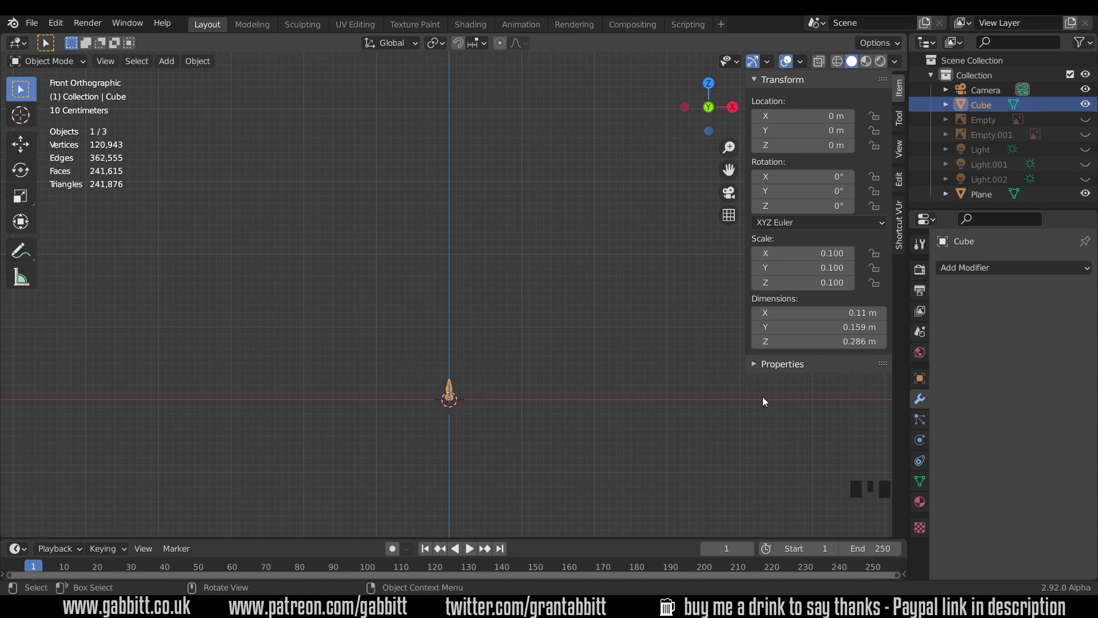
key(KP_Decimal)
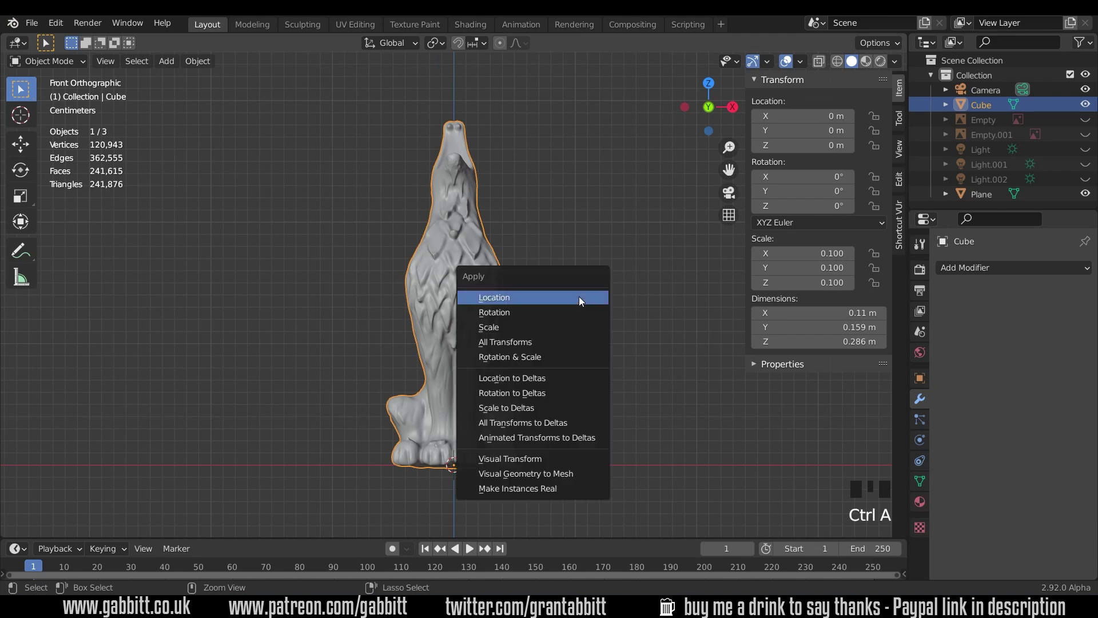
Step: Rescale the wolf uniformly to 0.3 on all axes and frame it
click(485, 328)
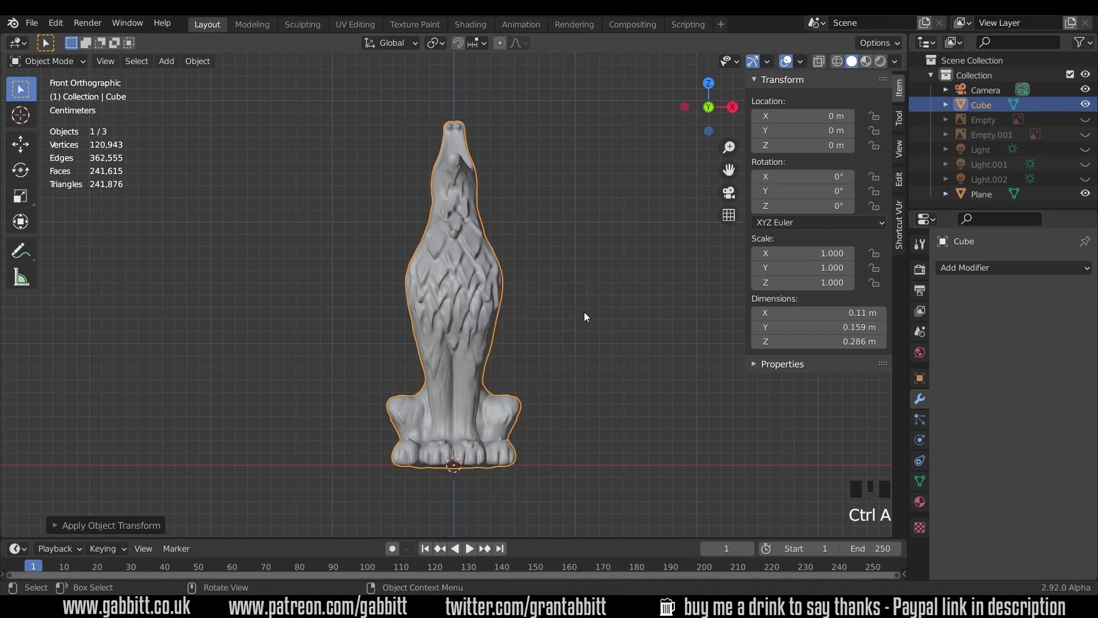
click(833, 253)
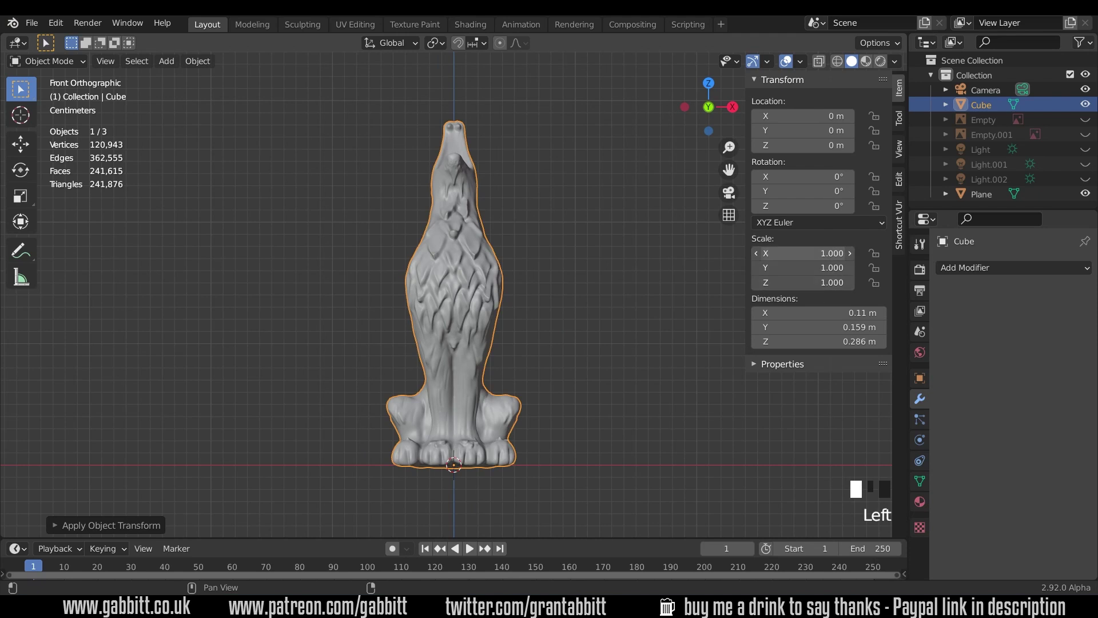
drag(833, 253, 855, 264)
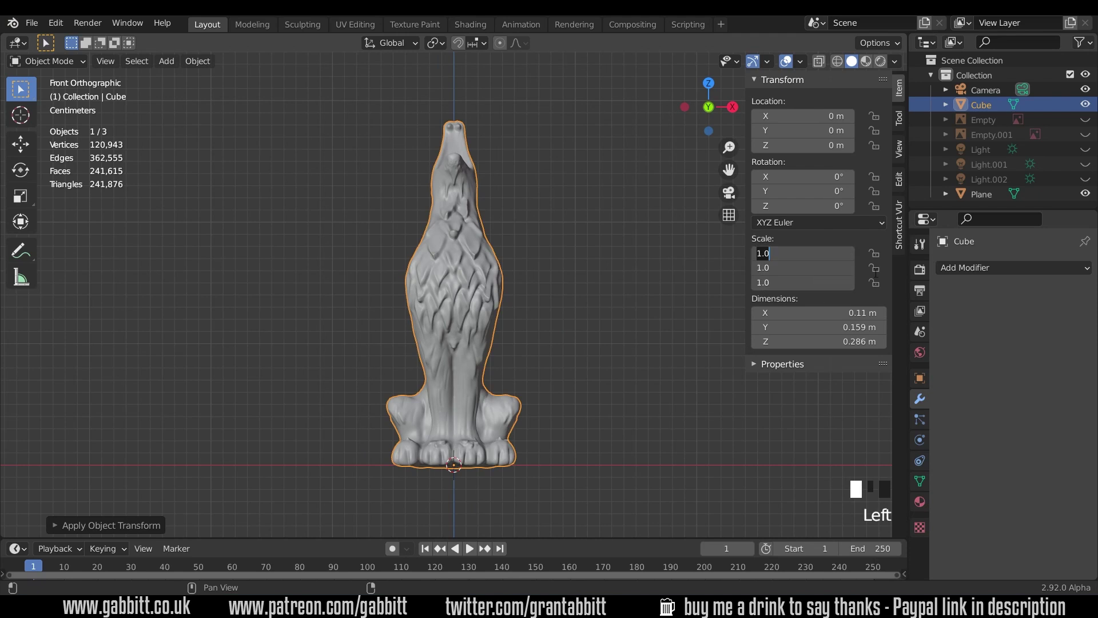
text(.3)
key(Return)
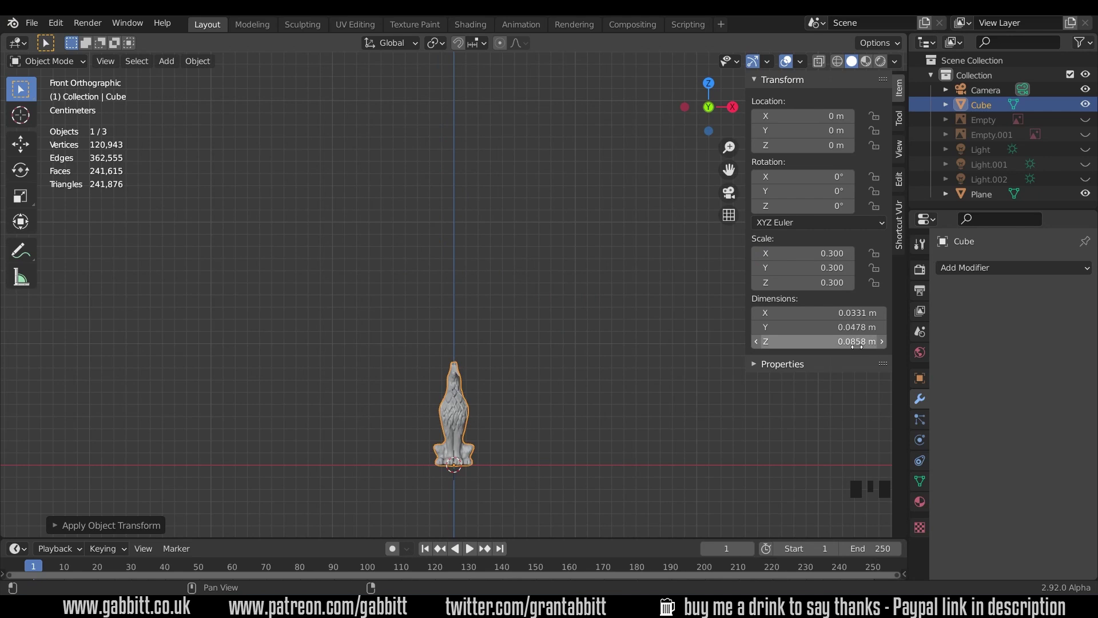
key(KP_Decimal)
Step: Apply the wolf's scale so every axis reads 1.000 at 0.0858 m tall
middle_drag(526, 388, 548, 345)
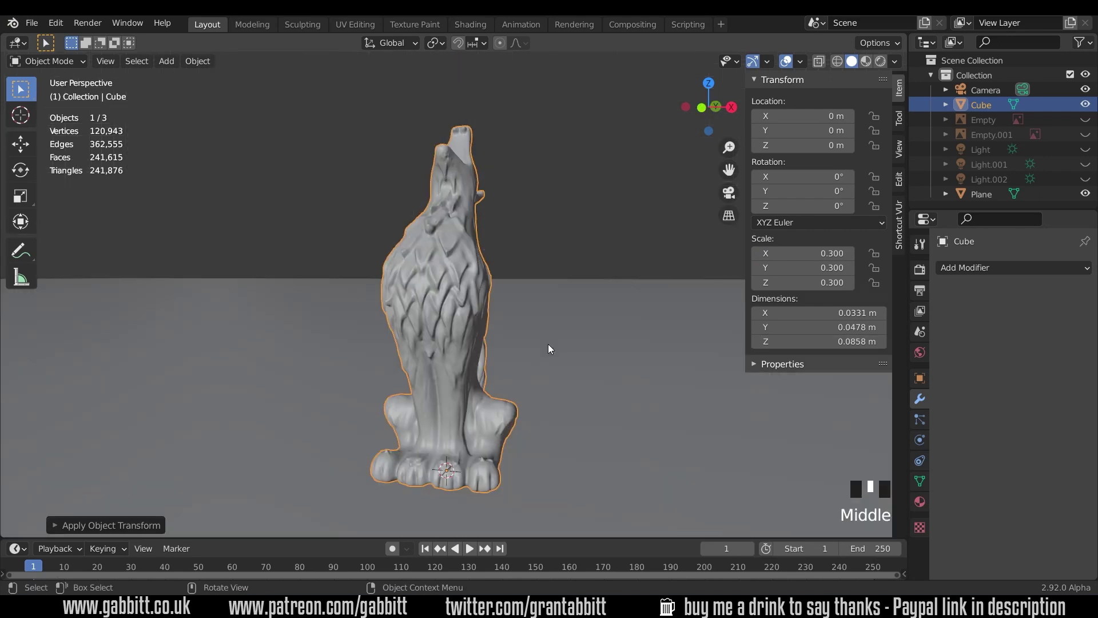
key(ctrl+a)
click(456, 342)
mouse_move(728, 340)
middle_down()
mouse_move(653, 354)
mouse_move(570, 351)
middle_up()
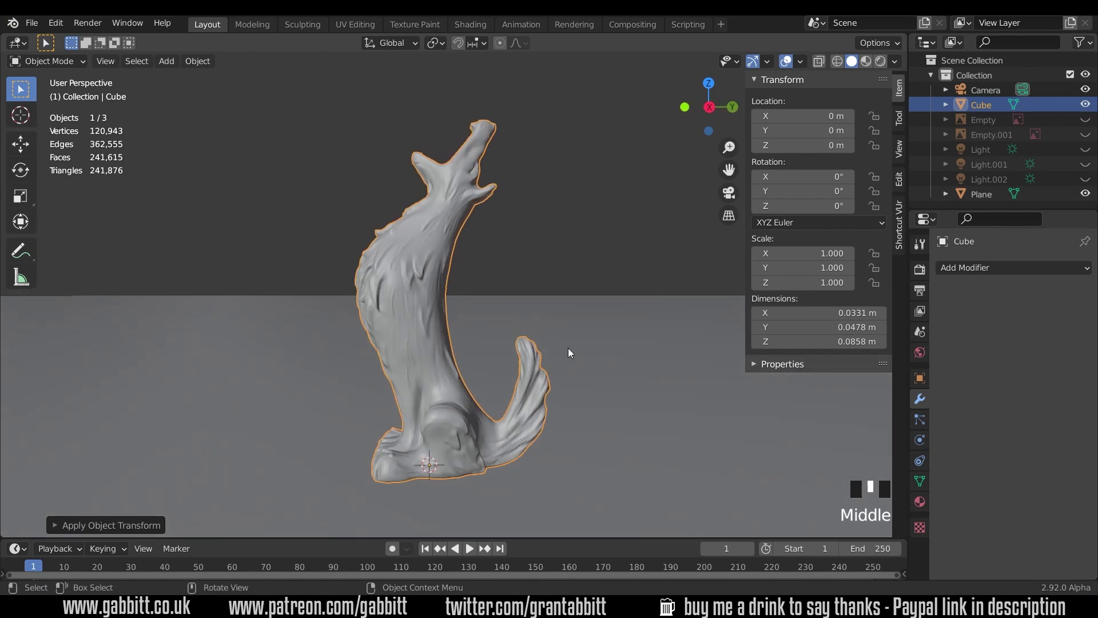
key(KP_3)
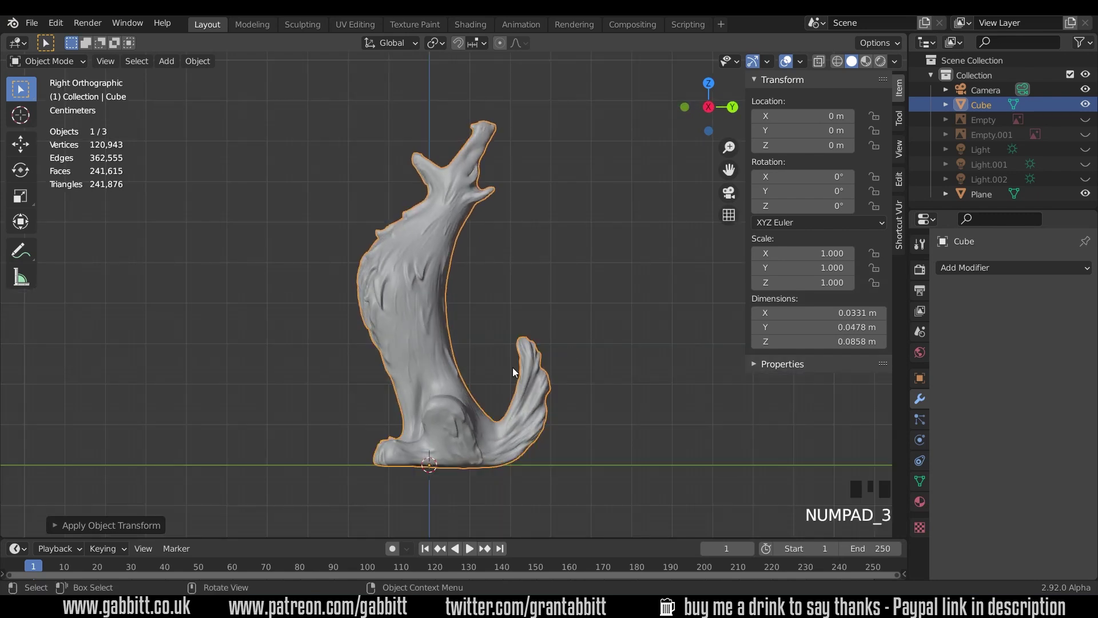
scroll(527, 366, up, 2)
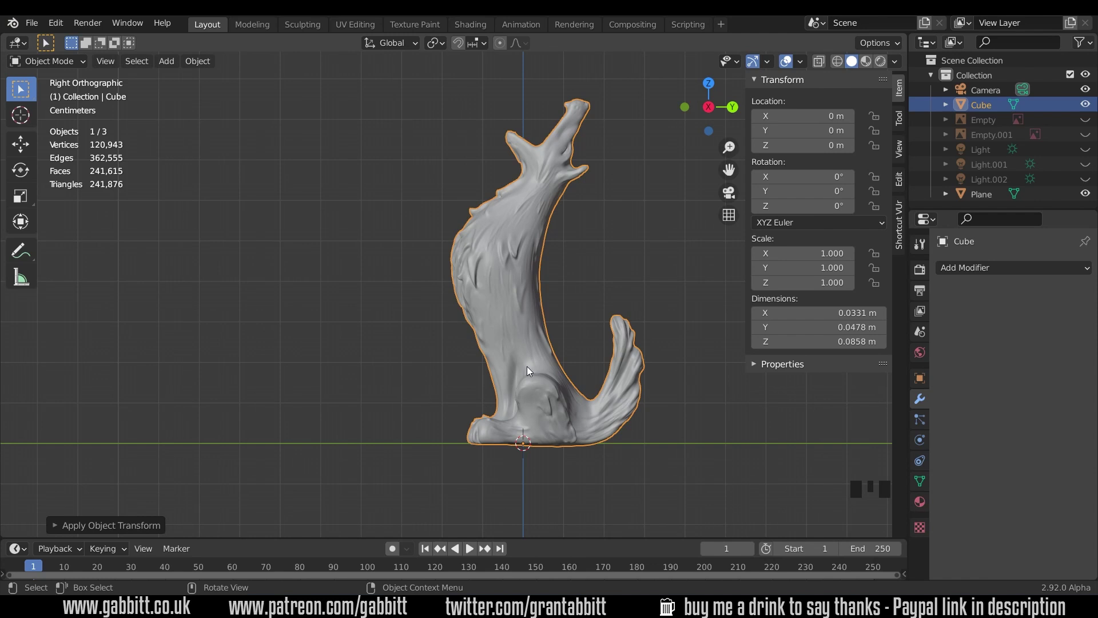
click(26, 245)
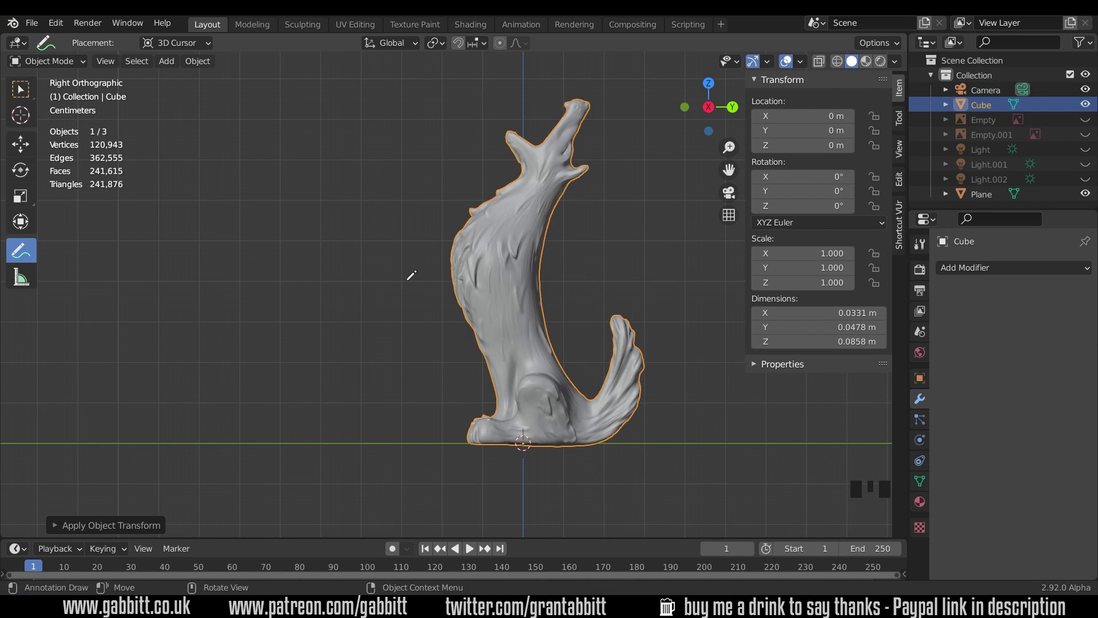
mouse_move(411, 283)
mouse_down()
mouse_move(464, 284)
mouse_move(418, 242)
mouse_up()
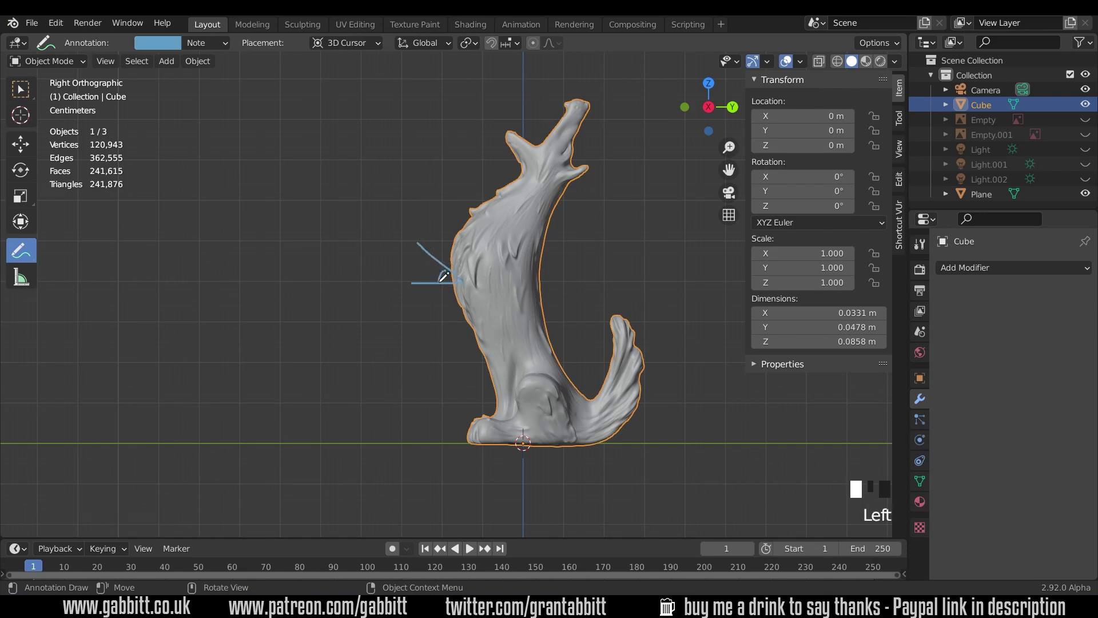
drag(444, 276, 448, 272)
drag(523, 159, 515, 165)
drag(466, 212, 471, 217)
drag(596, 173, 573, 191)
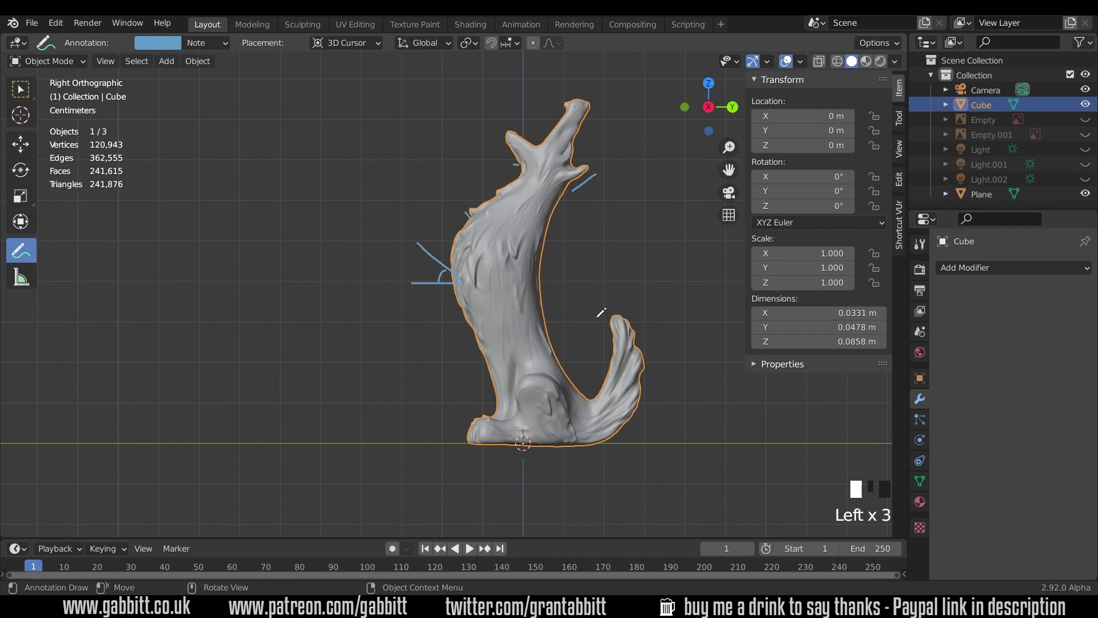
mouse_move(629, 430)
mouse_down()
mouse_move(593, 455)
mouse_move(646, 455)
mouse_move(620, 453)
mouse_up()
mouse_move(573, 192)
mouse_down()
mouse_move(607, 192)
mouse_move(590, 191)
mouse_up()
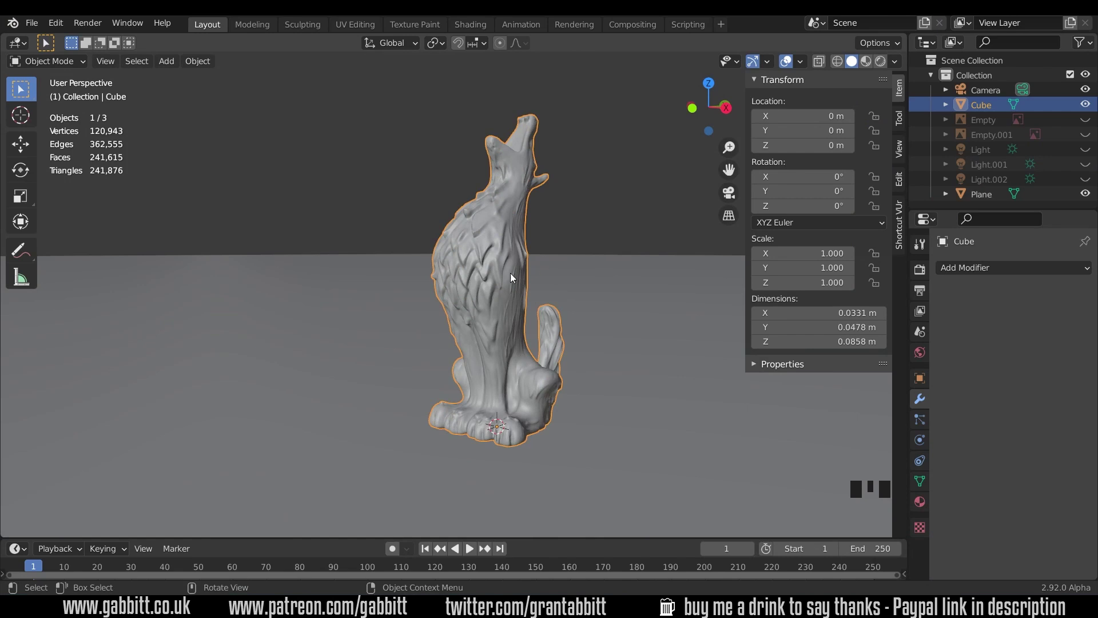
key(Tab)
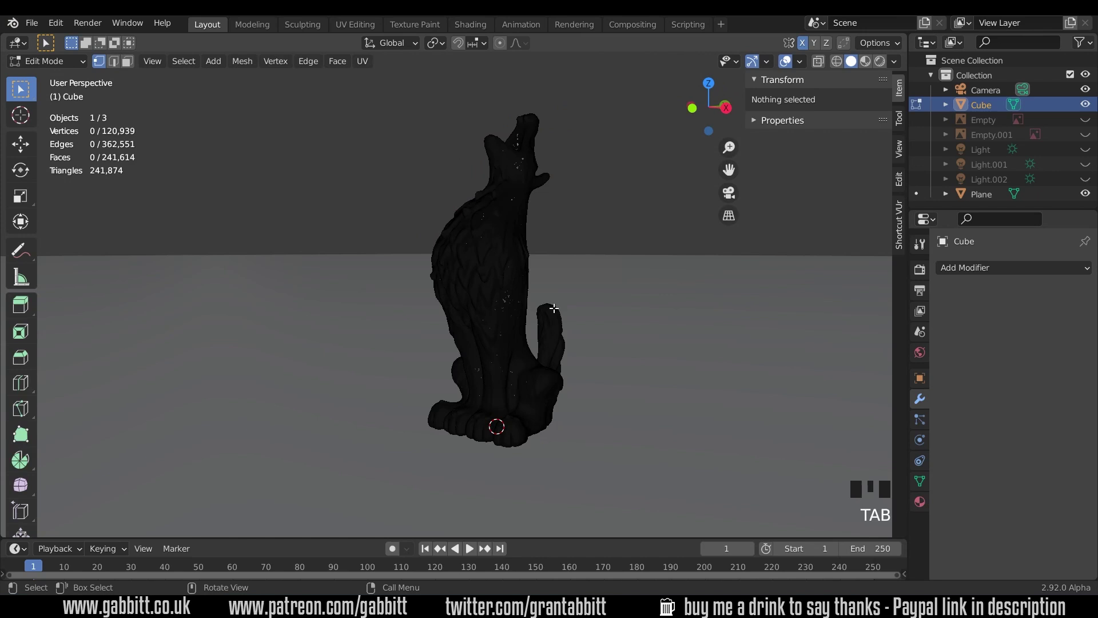
shift+middle_drag(551, 311, 522, 312)
scroll(489, 314, up, 7)
scroll(489, 313, up, 6)
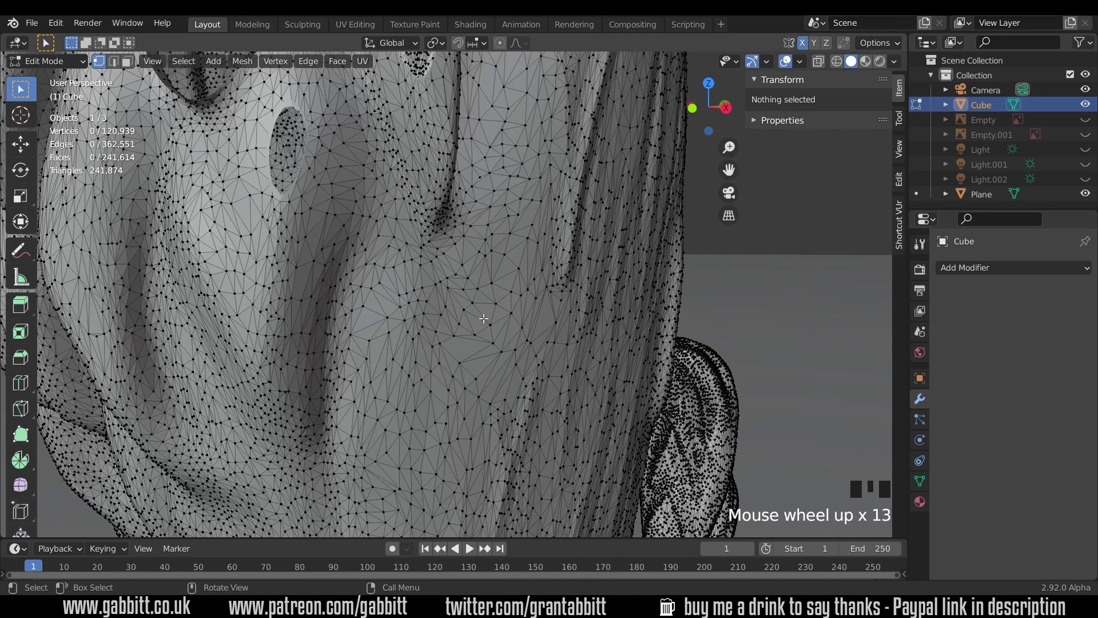
key(3)
click(480, 318)
middle_drag(479, 318, 438, 284)
key(Delete)
click(489, 375)
key(ctrl+z)
scroll(518, 332, down, 9)
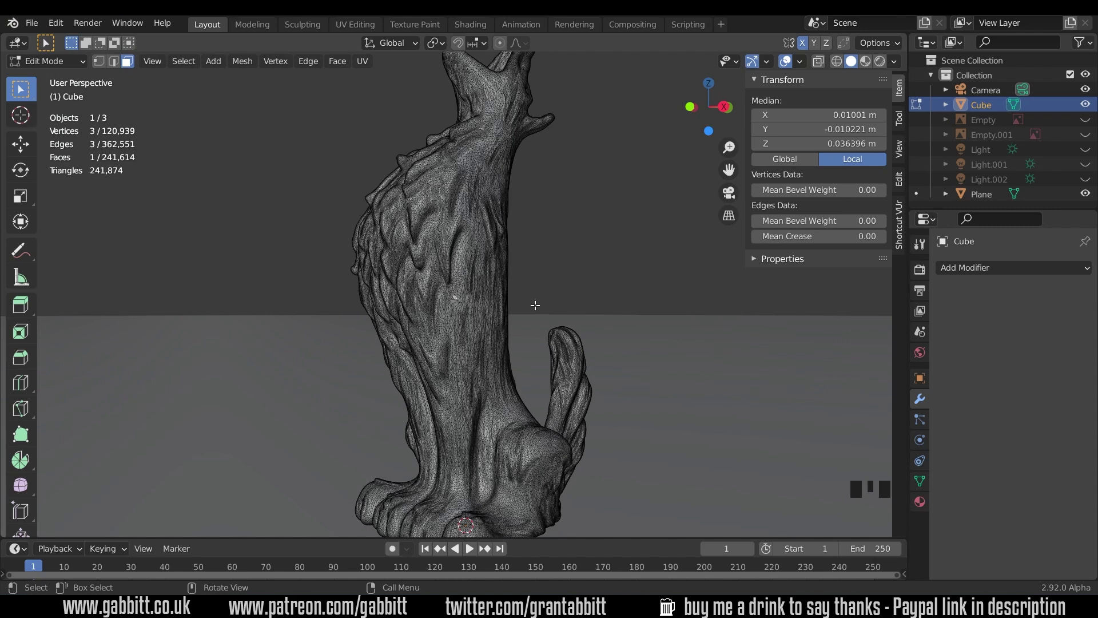
key(shift+a)
click(503, 275)
key(s)
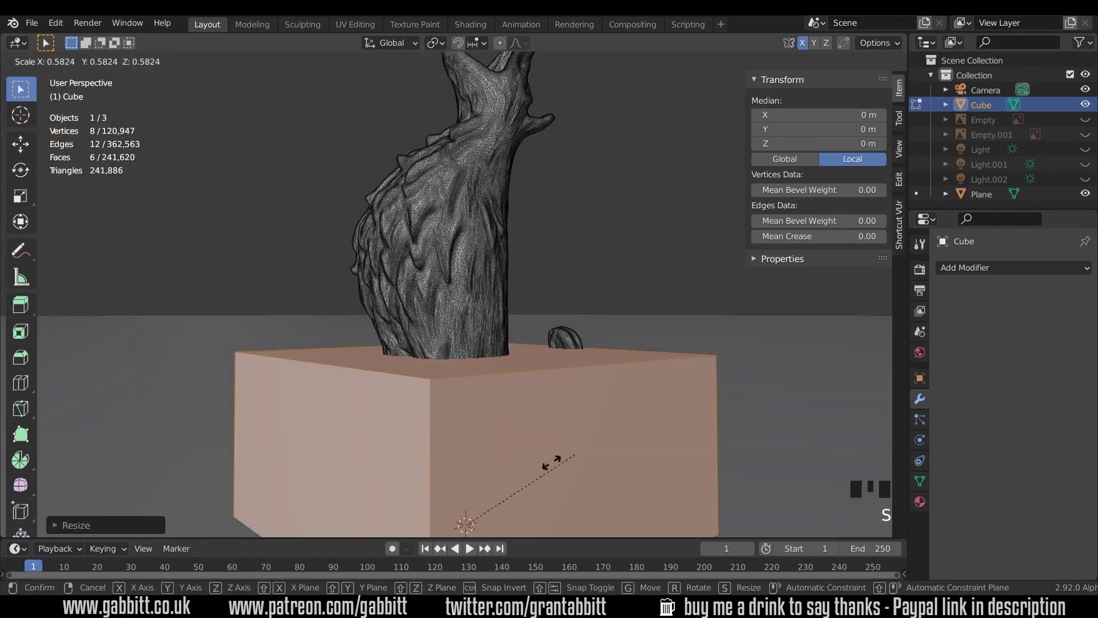
click(505, 485)
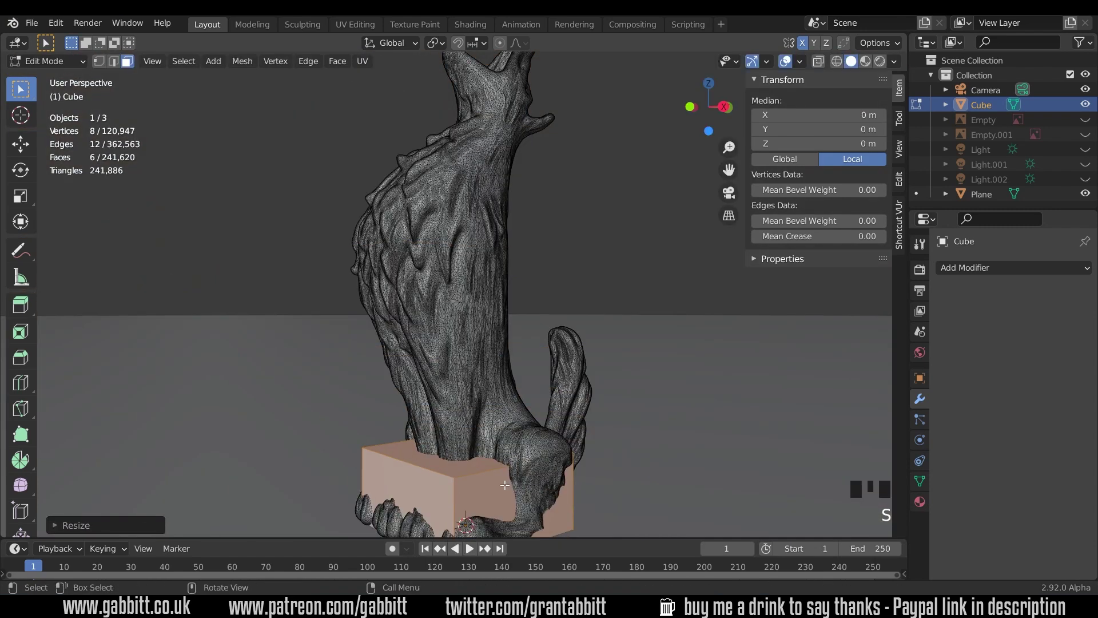
key(g)
click(595, 223)
middle_drag(591, 299, 515, 343)
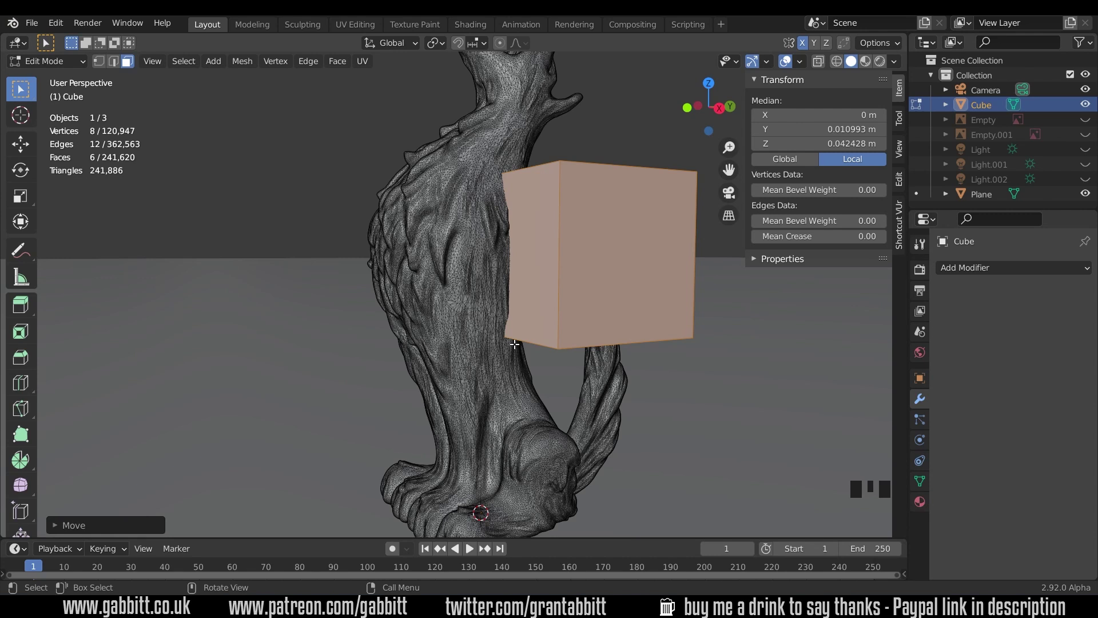
scroll(514, 343, up, 10)
middle_drag(514, 343, 209, 386)
scroll(431, 286, down, 12)
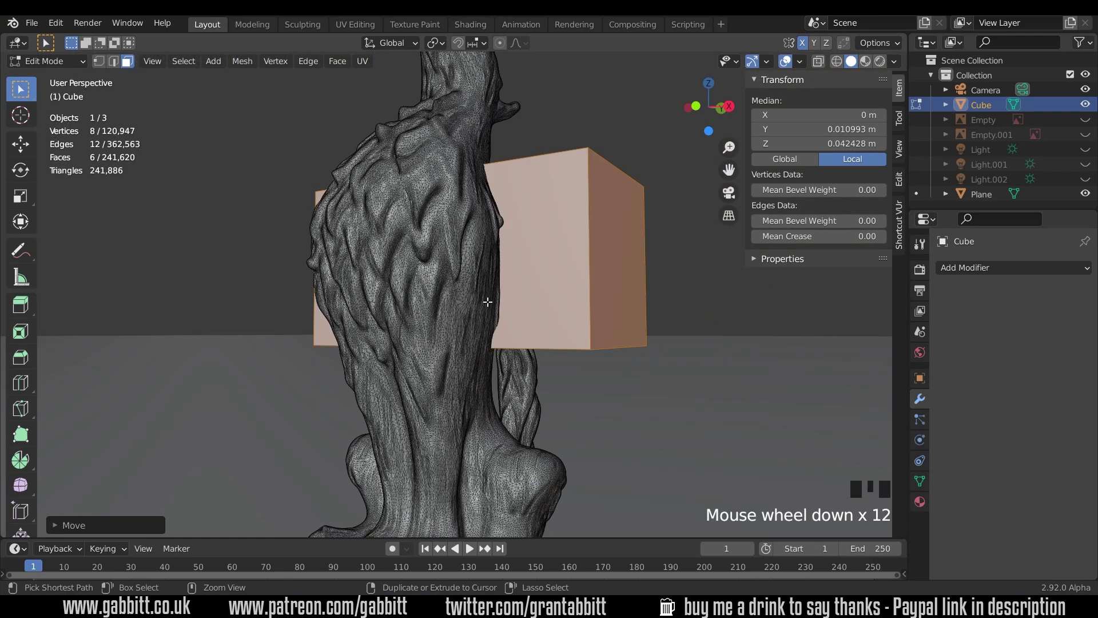
key(ctrl+z)
key(ctrl+z)
key(ctrl+z)
key(ctrl+z)
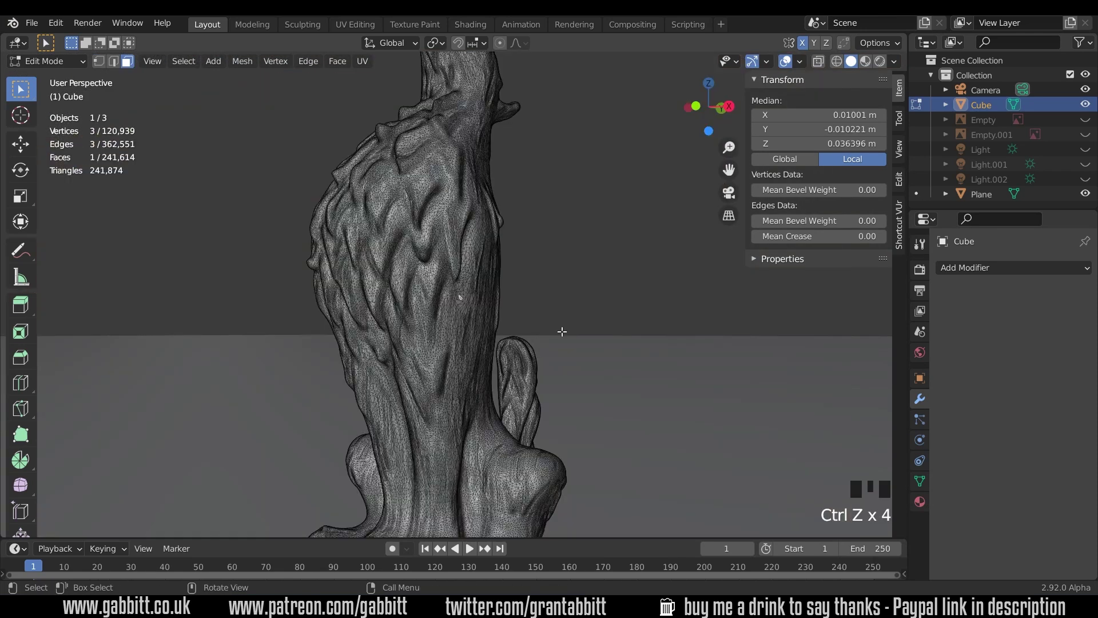
key(Tab)
middle_drag(561, 337, 529, 344)
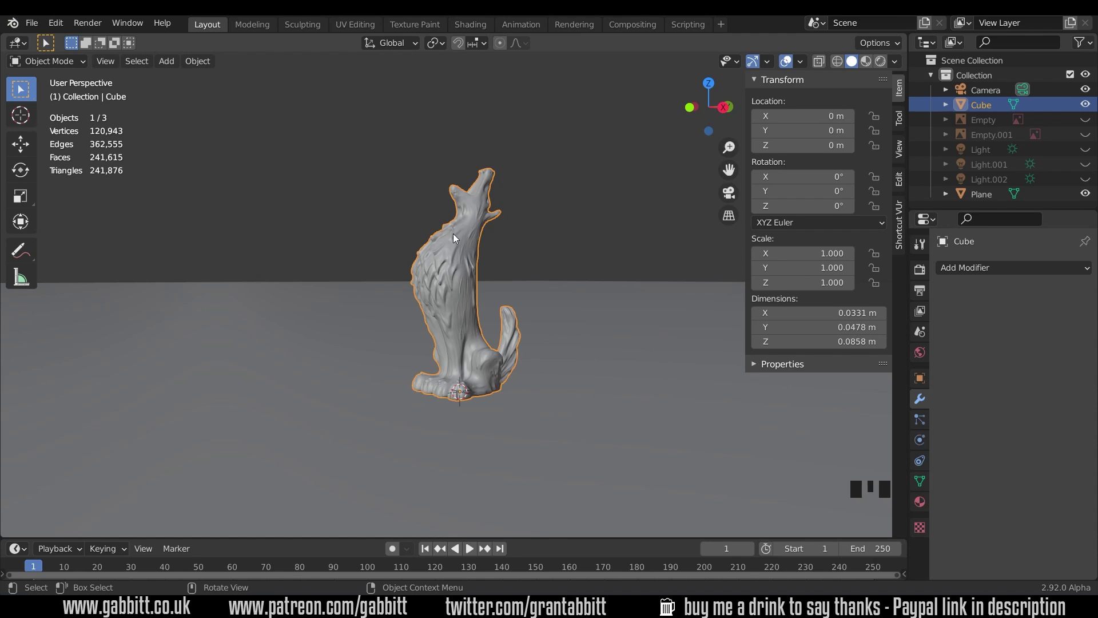
Step: Export the selected wolf as STL 'wolf again' with Selection Only and scale 1000
click(31, 23)
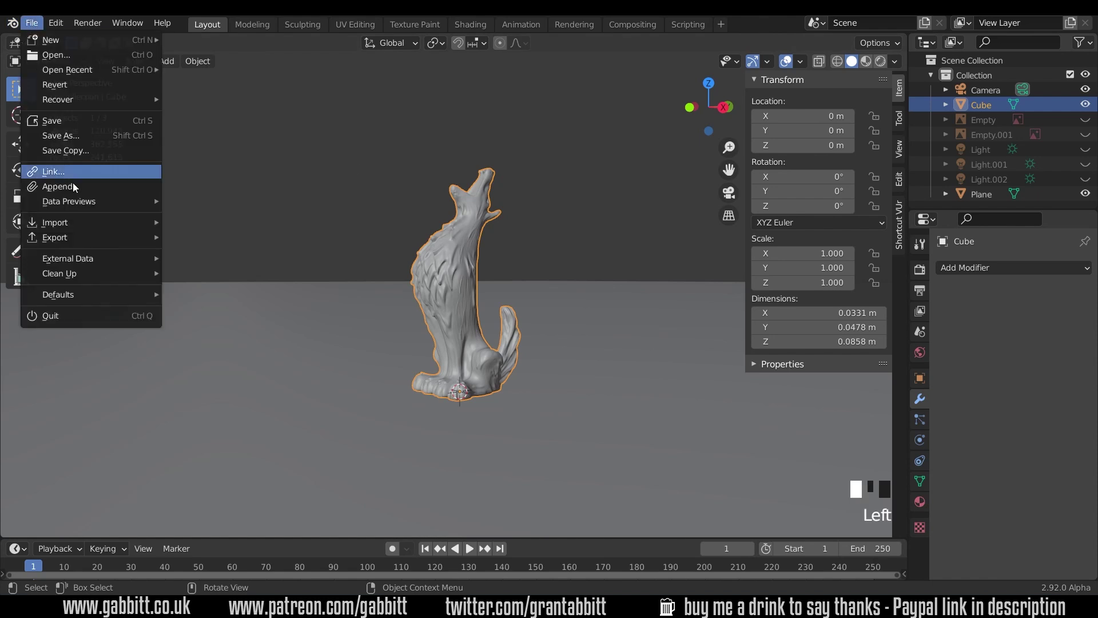
mouse_move(69, 237)
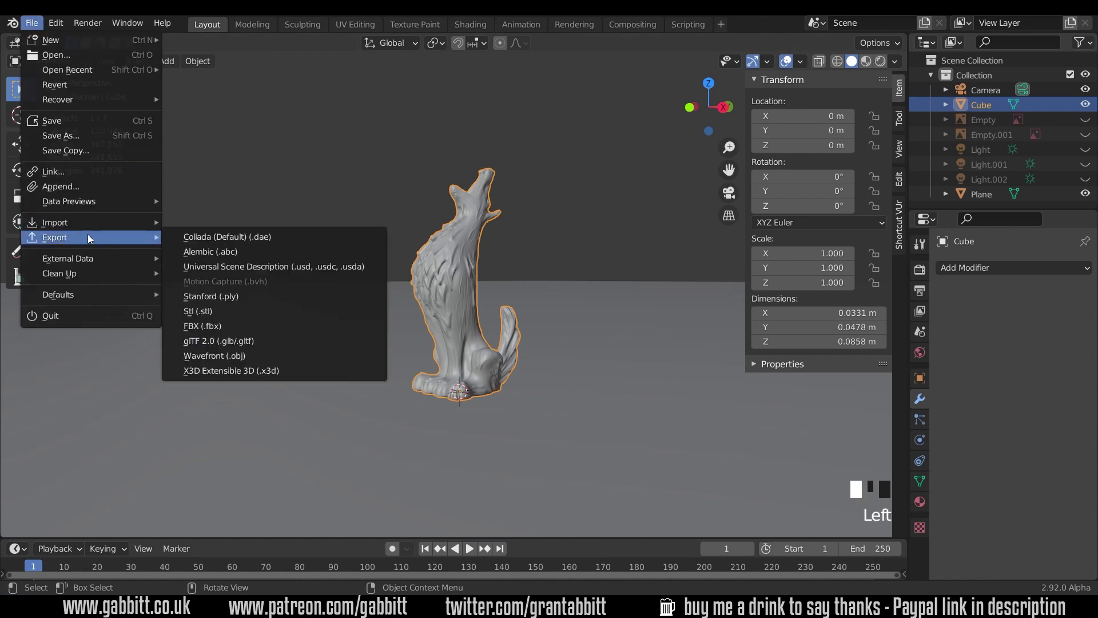
click(204, 313)
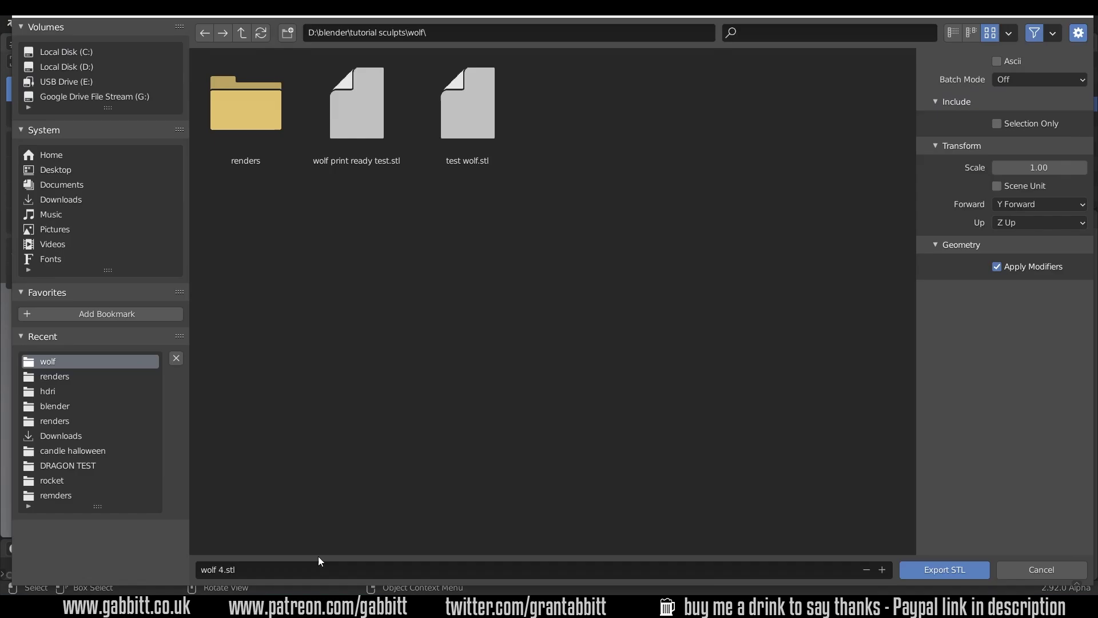
click(295, 570)
text(wolf again)
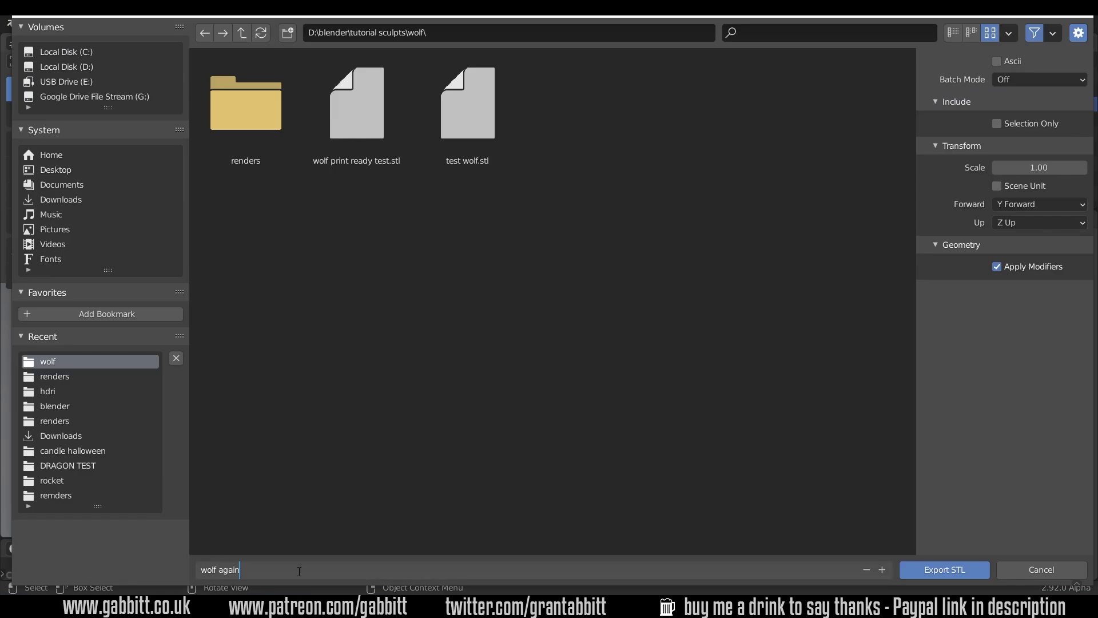
key(Return)
click(997, 124)
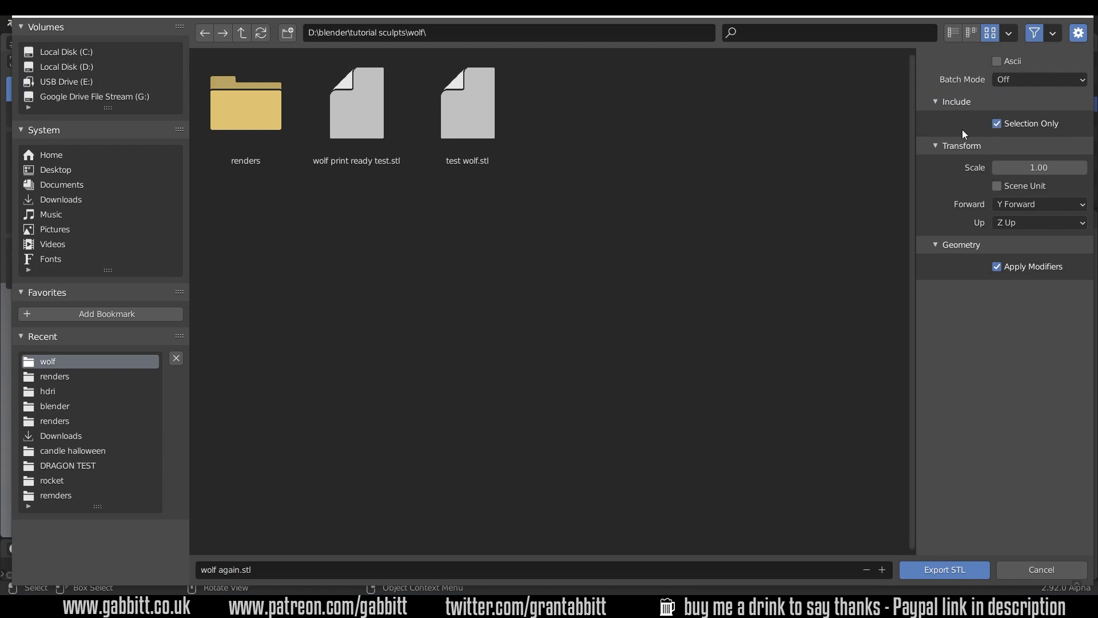
click(1038, 168)
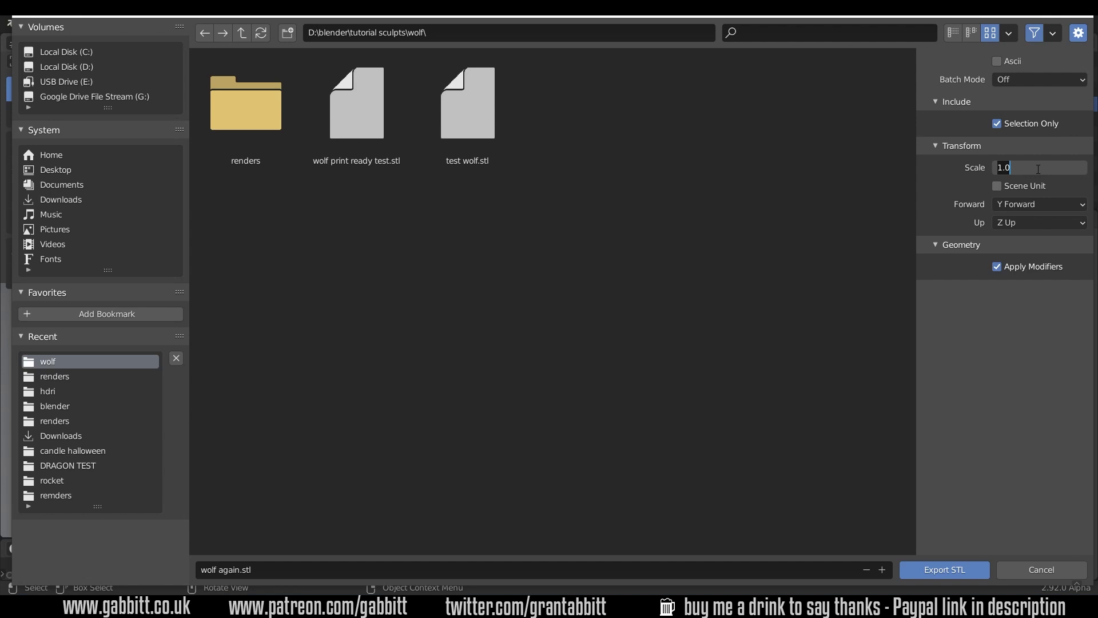
text(1000)
click(946, 572)
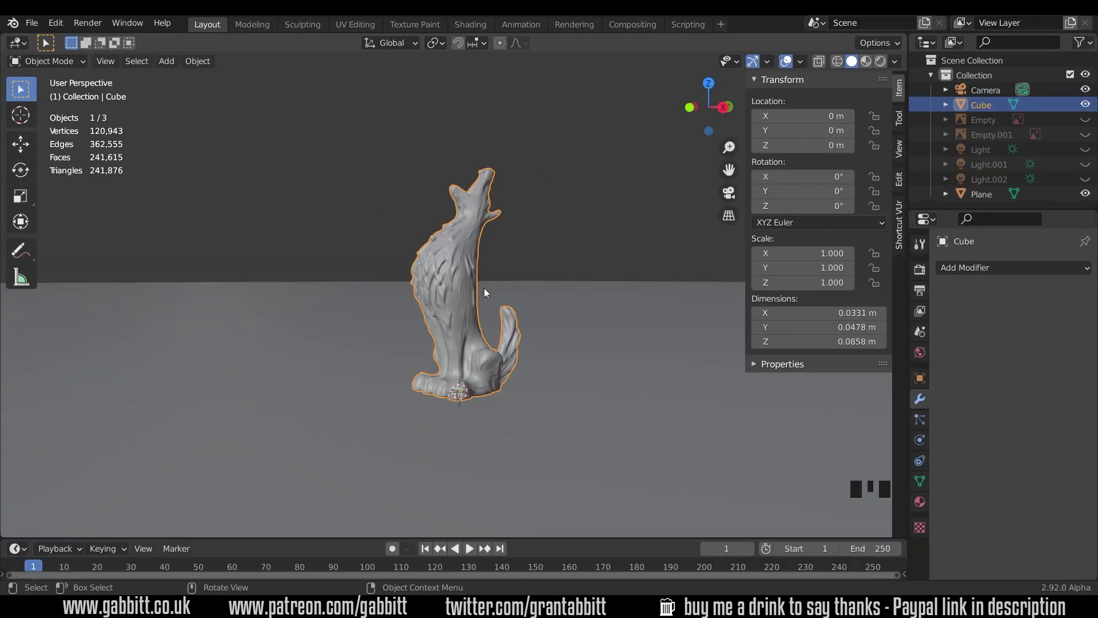